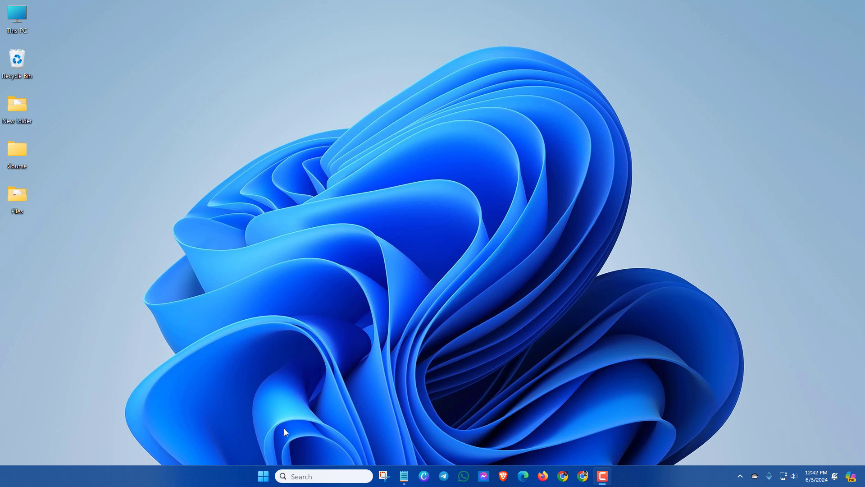
Step: Launch Settings and open System > Storage > Advanced storage settings > Storage used on other drives
{"action": "right_click", "coordinate": [264, 479]}
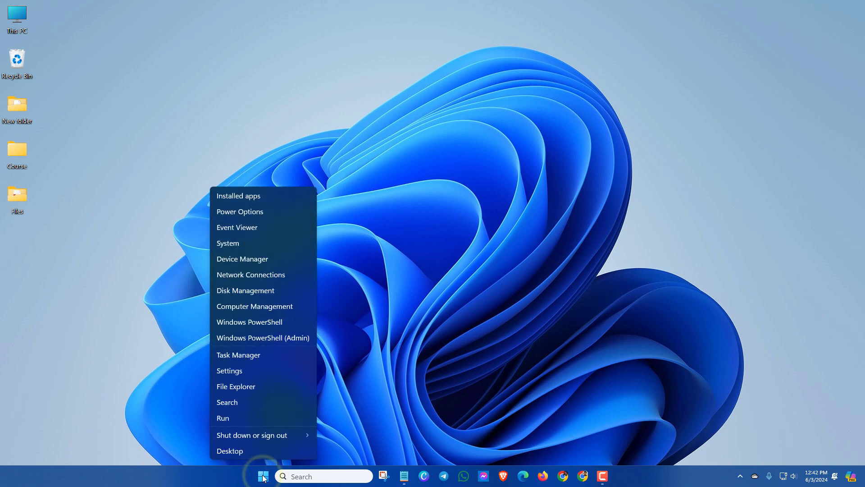
{"action": "left_click", "coordinate": [238, 372]}
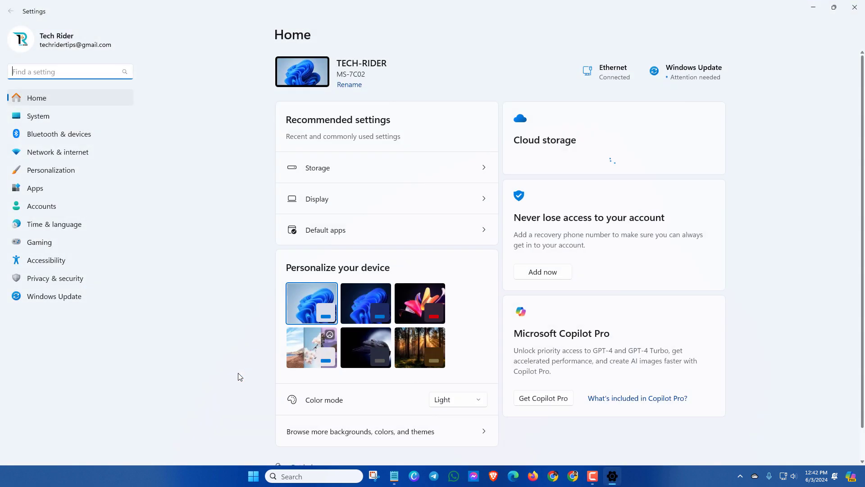
{"action": "left_click", "coordinate": [45, 118]}
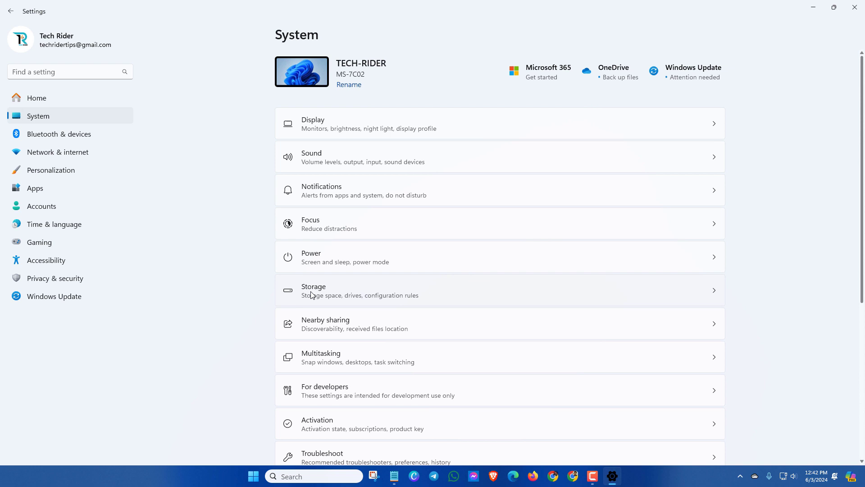
{"action": "left_click", "coordinate": [314, 294]}
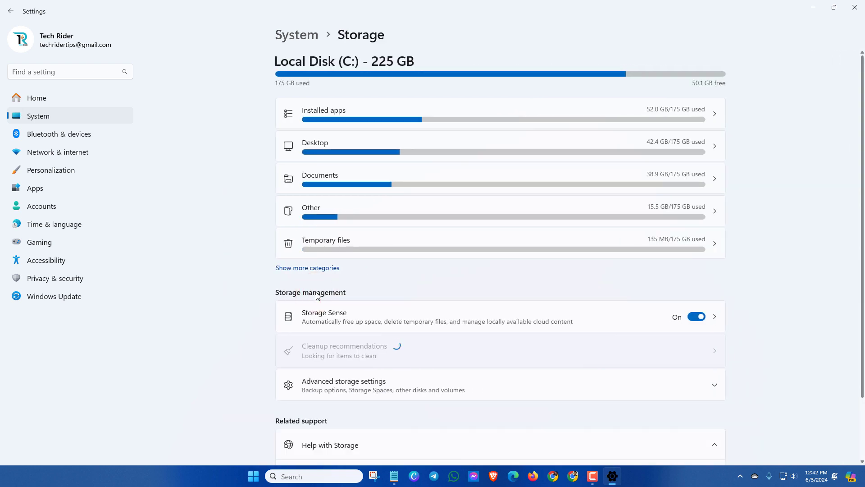
{"action": "scroll", "coordinate": [316, 295], "scroll_direction": "down", "scroll_amount": 2}
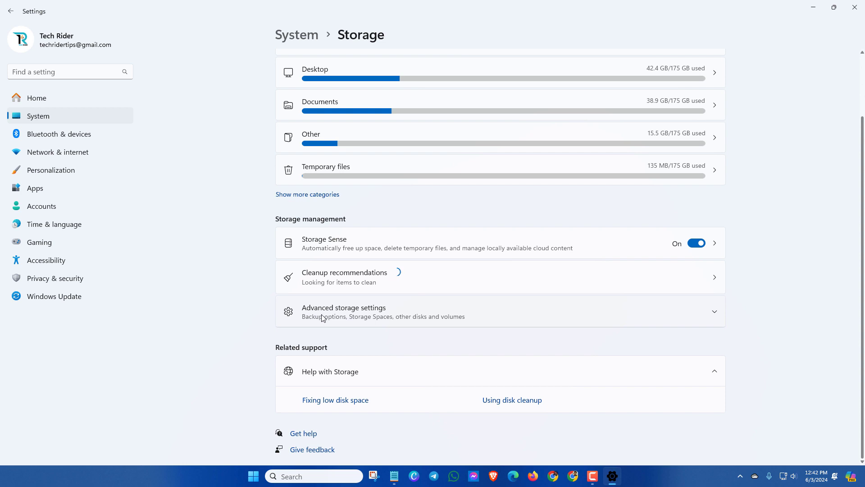
{"action": "left_click", "coordinate": [359, 313]}
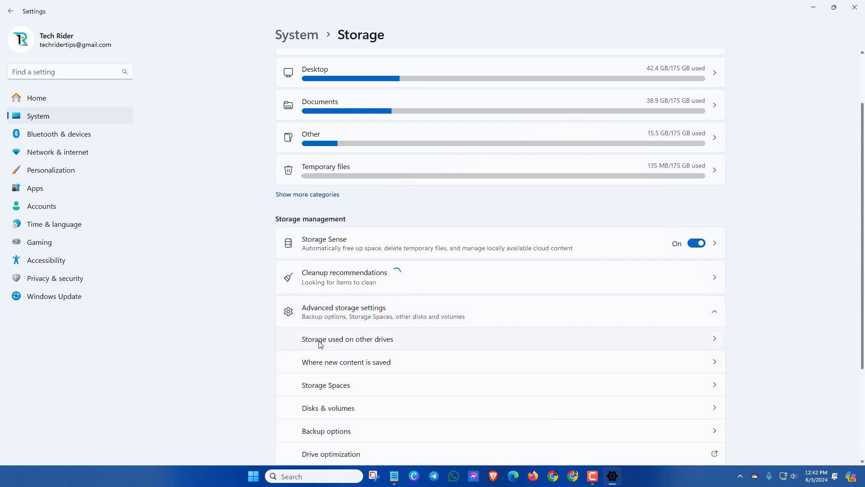
{"action": "left_click", "coordinate": [356, 341]}
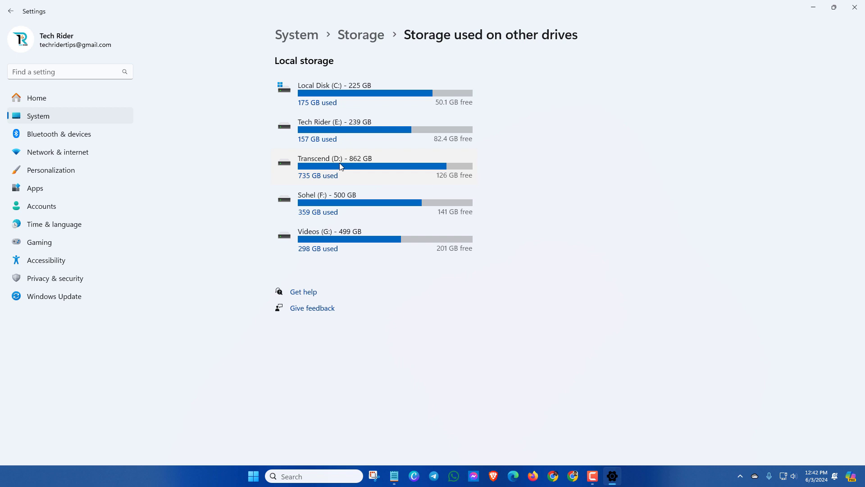
Step: Check Local Disk (C:) System & reserved, showing 1.01 GB virtual memory, then close Settings
{"action": "left_click", "coordinate": [334, 92]}
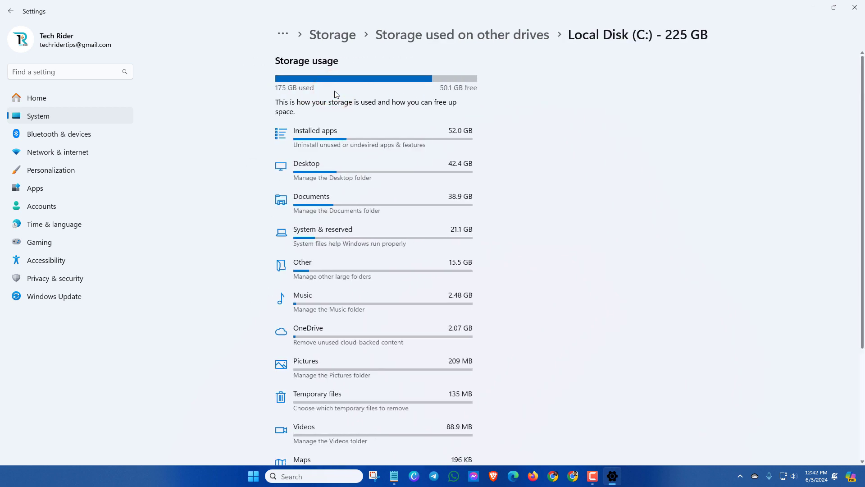
{"action": "left_click", "coordinate": [324, 235]}
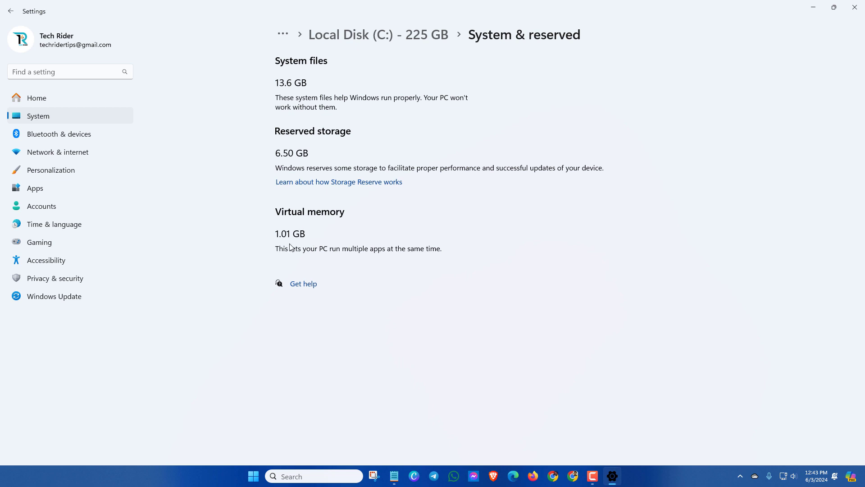
{"action": "left_click", "coordinate": [855, 7]}
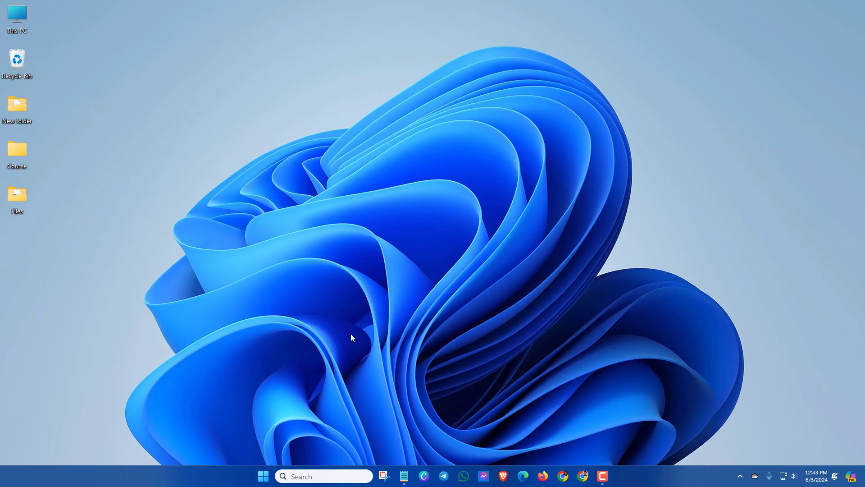
Step: Reopen Settings to System > About and note the 16.0 GB installed RAM
{"action": "right_click", "coordinate": [263, 476]}
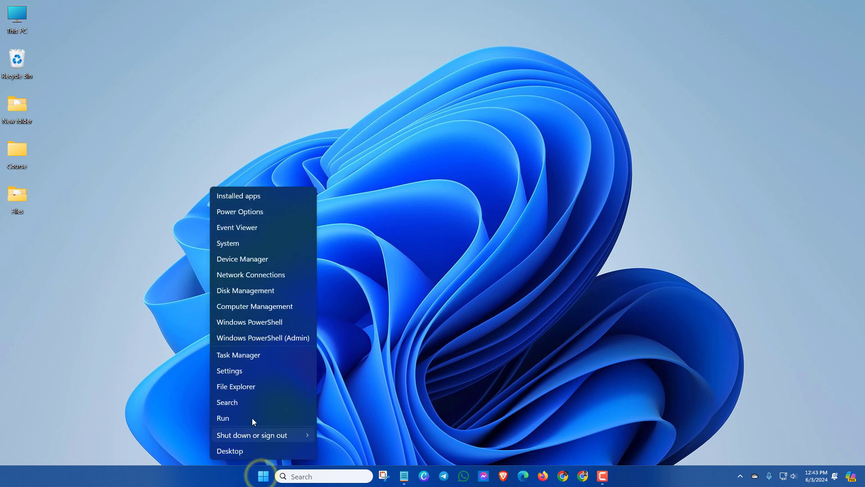
{"action": "left_click", "coordinate": [239, 377]}
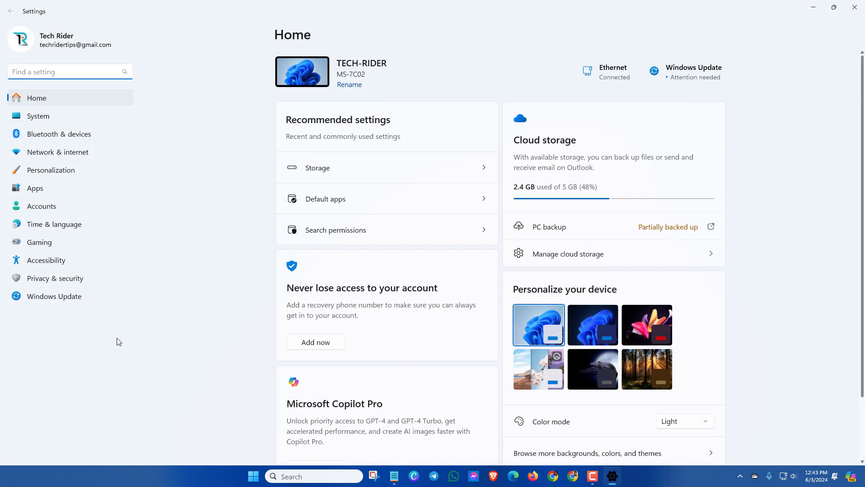
{"action": "left_click", "coordinate": [45, 117]}
{"action": "scroll", "coordinate": [317, 381], "scroll_direction": "down", "scroll_amount": 3}
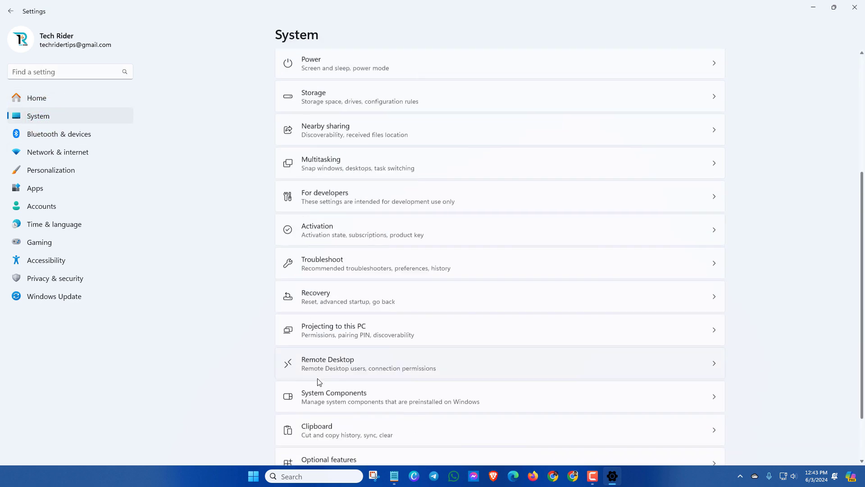
{"action": "scroll", "coordinate": [319, 392], "scroll_direction": "down", "scroll_amount": 1}
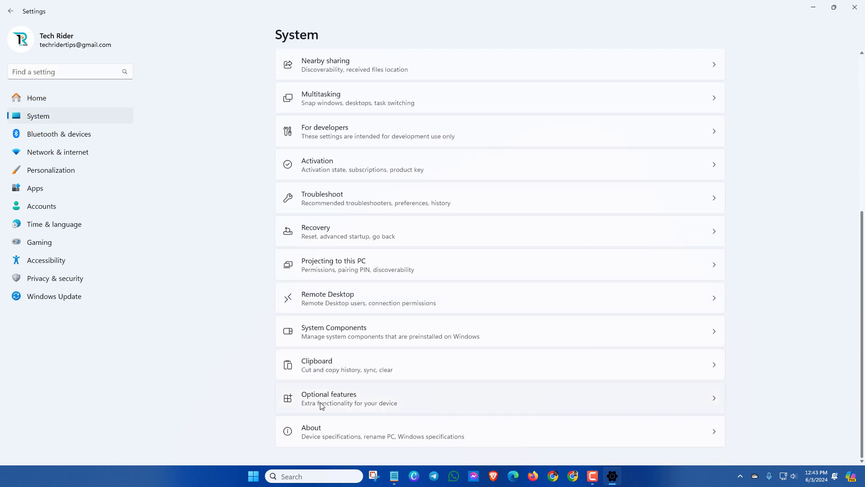
{"action": "left_click", "coordinate": [325, 437]}
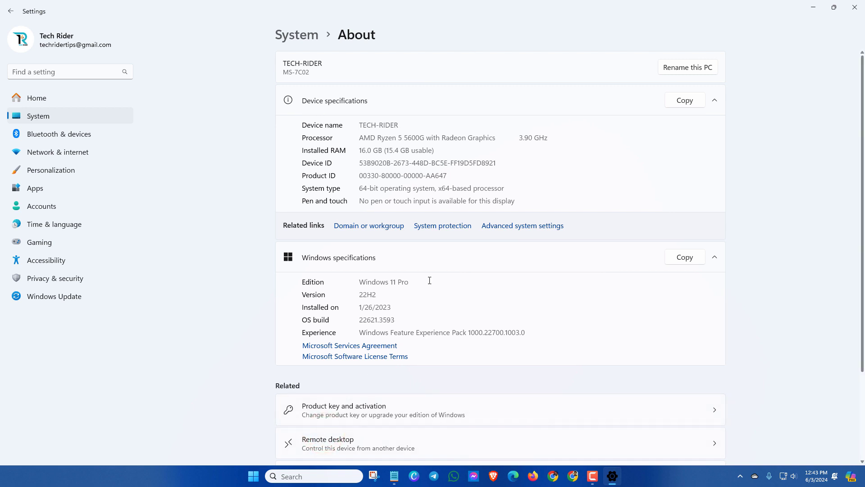
{"action": "left_click", "coordinate": [359, 150]}
Step: Open the Virtual Memory dialog through Advanced system settings and Performance Options, showing 1024 MB allocated
{"action": "left_click", "coordinate": [538, 228]}
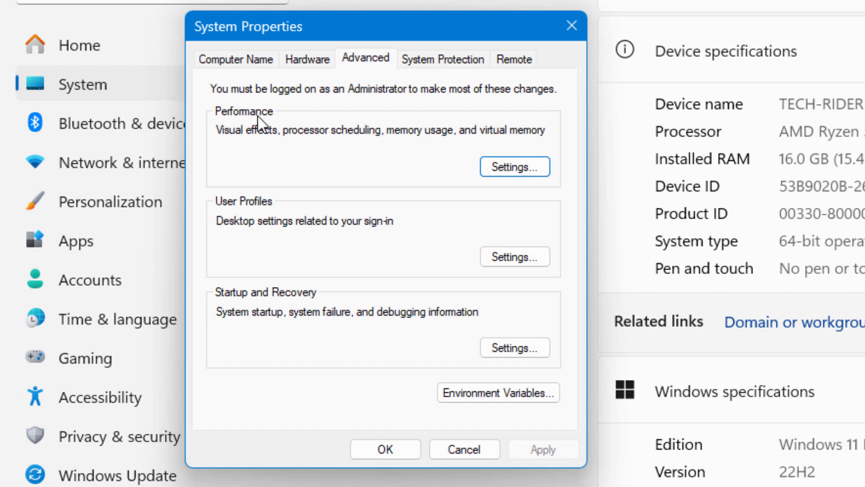
{"action": "left_click", "coordinate": [512, 170]}
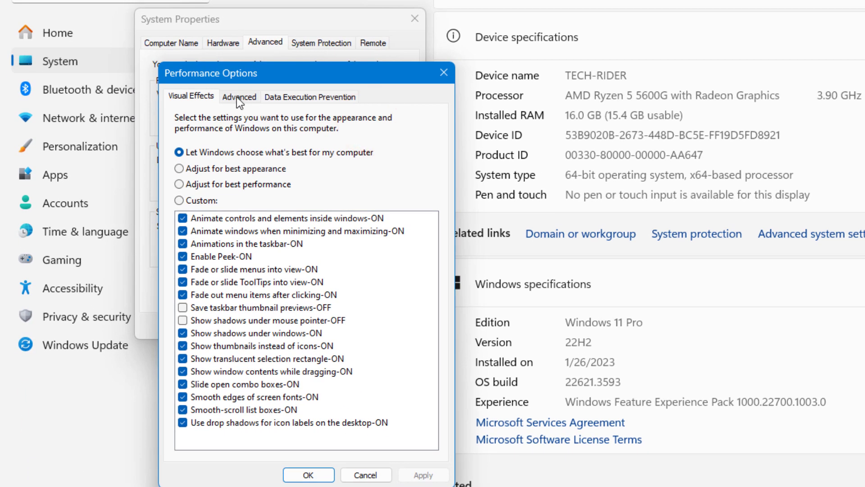
{"action": "left_click", "coordinate": [241, 101]}
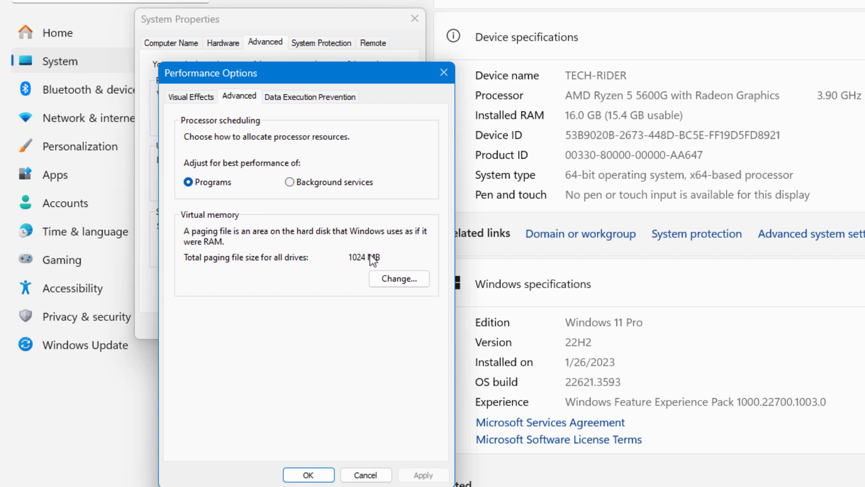
{"action": "left_click", "coordinate": [395, 279]}
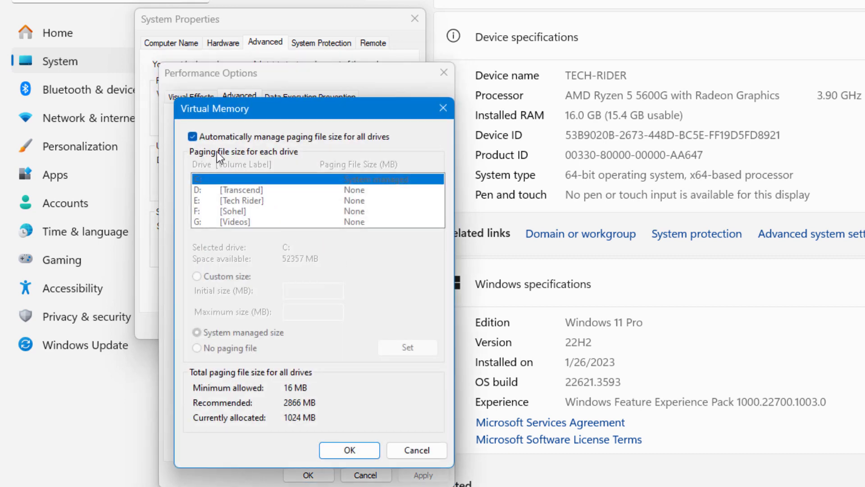
Step: Disable automatic paging file management and review the notes recommending 1.5–3× RAM
{"action": "left_click", "coordinate": [194, 136]}
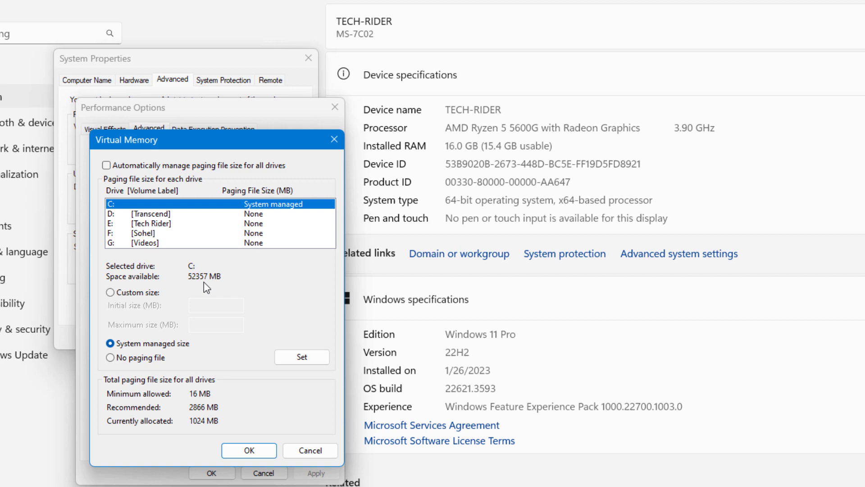
{"action": "key", "text": "alt+Tab"}
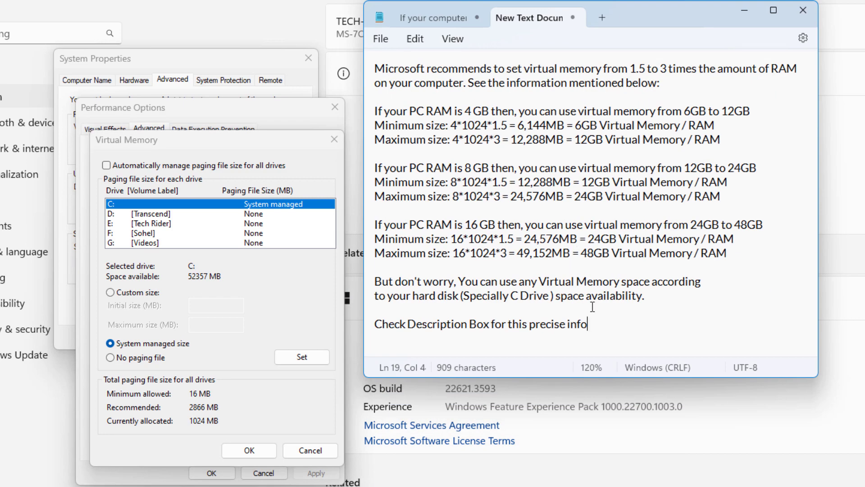
{"action": "left_click_drag", "start_coordinate": [539, 283], "coordinate": [702, 283]}
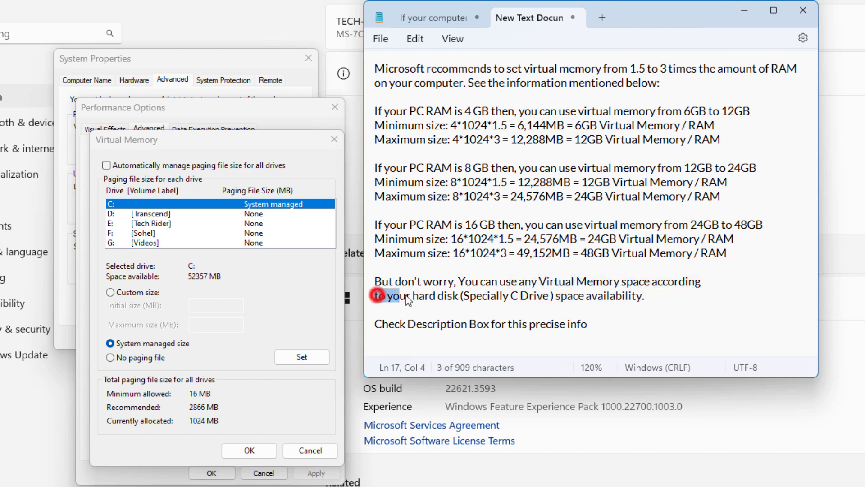
{"action": "left_click_drag", "start_coordinate": [377, 295], "coordinate": [458, 295]}
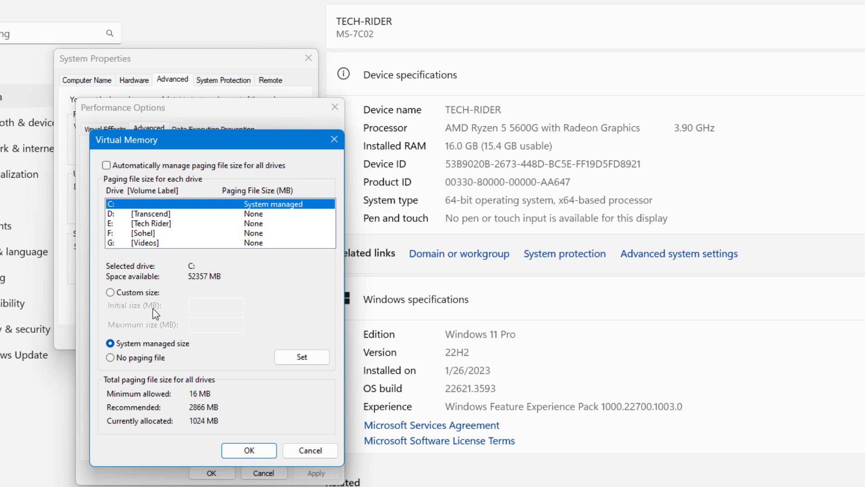
Step: Set C: to a custom paging file of 10000 MB initial and 20000 MB maximum
{"action": "left_click", "coordinate": [110, 293]}
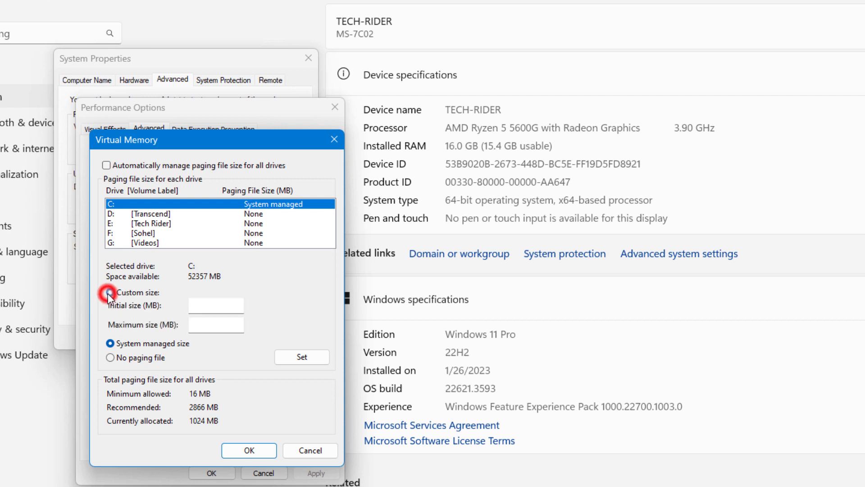
{"action": "left_click", "coordinate": [213, 306]}
{"action": "type", "text": "10000"}
{"action": "left_click", "coordinate": [212, 322]}
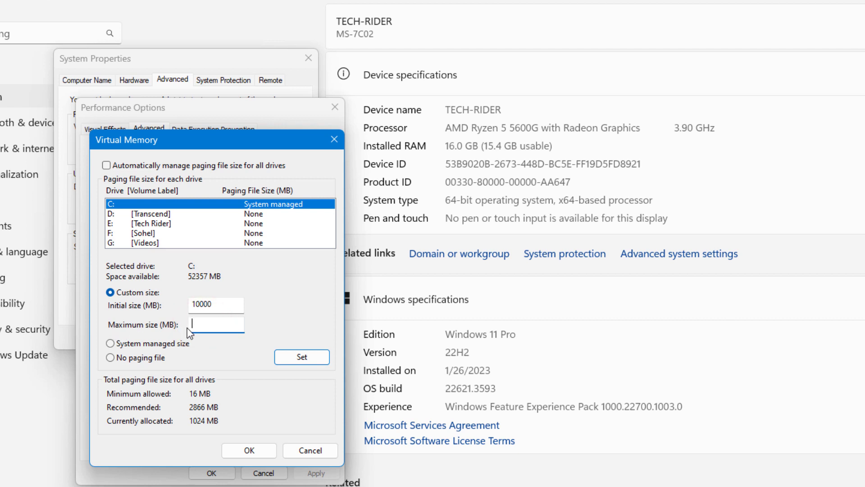
{"action": "type", "text": "2"}
{"action": "type", "text": "0000"}
{"action": "key", "text": "alt+Tab"}
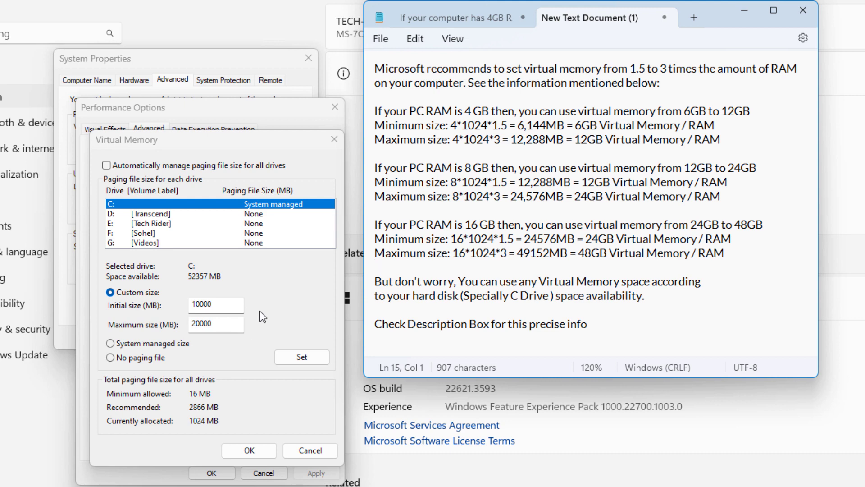
{"action": "left_click", "coordinate": [744, 10]}
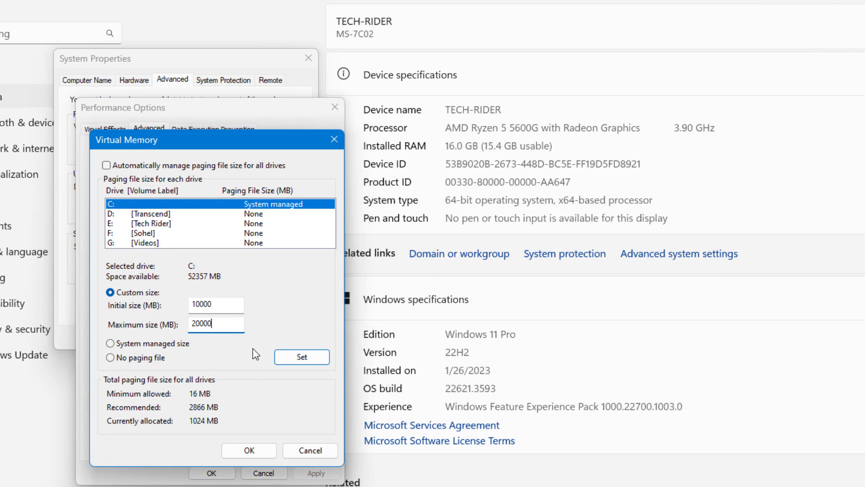
{"action": "left_click", "coordinate": [306, 358]}
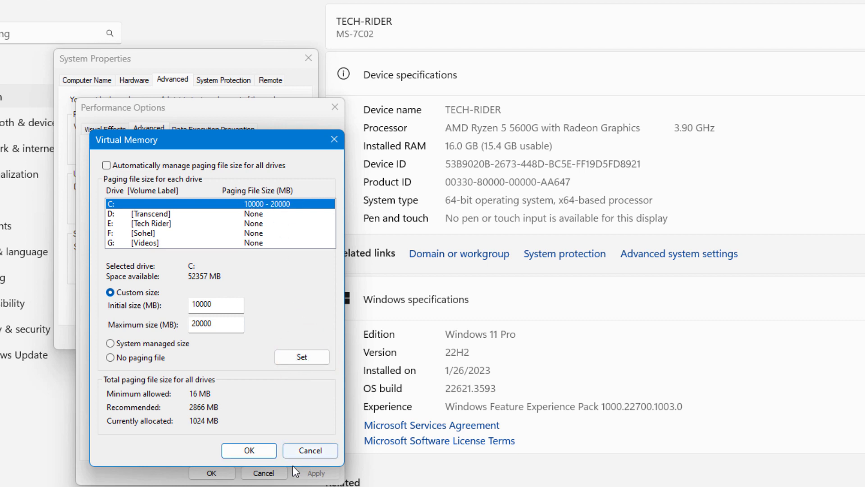
Step: Confirm Virtual Memory, Performance Options and System Properties, and choose Restart Later
{"action": "left_click", "coordinate": [244, 451]}
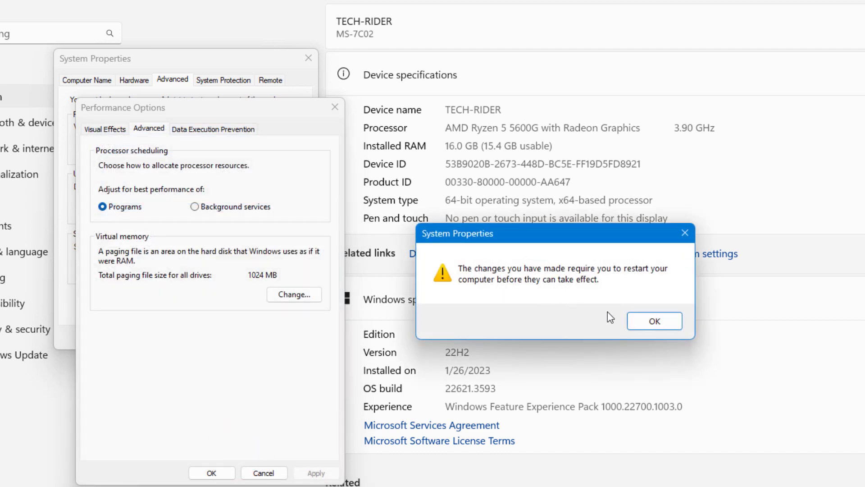
{"action": "left_click", "coordinate": [653, 321]}
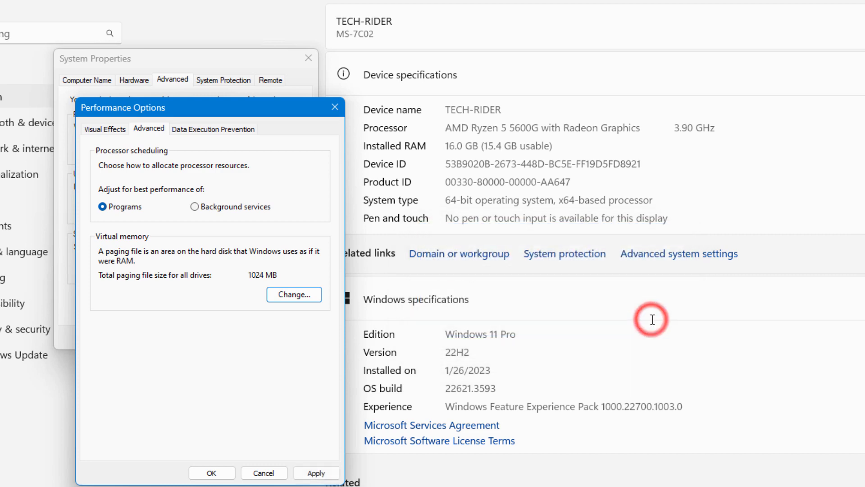
{"action": "left_click", "coordinate": [318, 475]}
{"action": "left_click", "coordinate": [206, 475]}
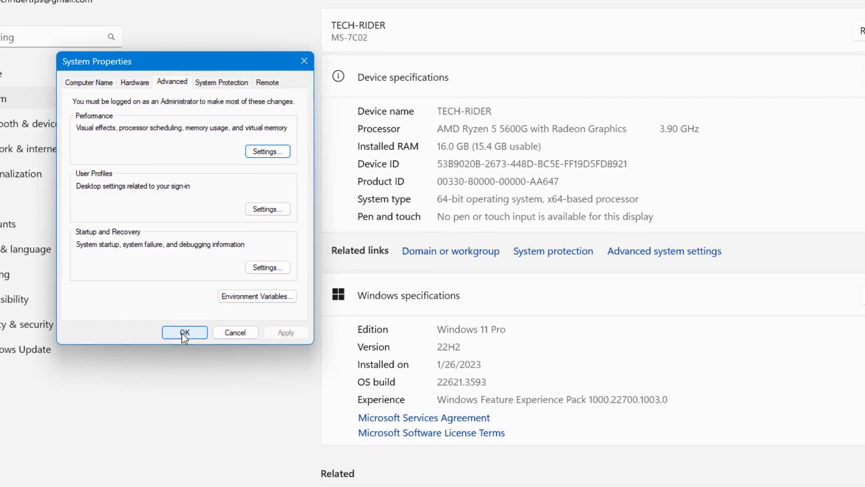
{"action": "left_click", "coordinate": [183, 335]}
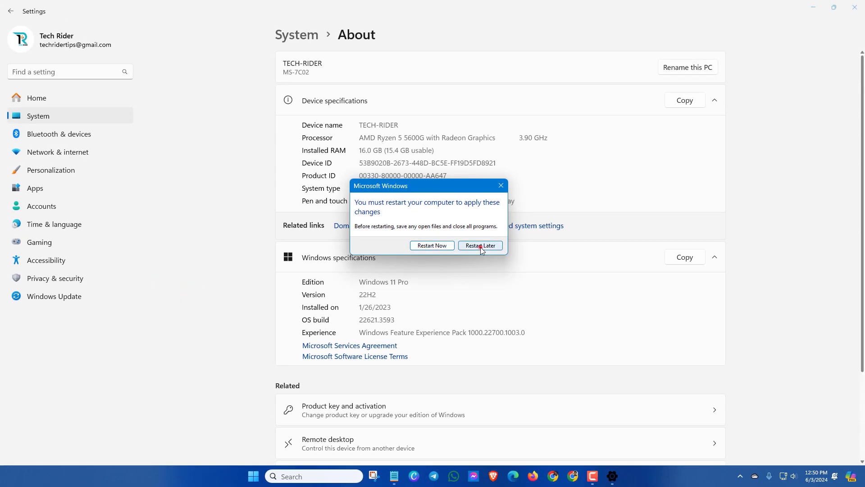
{"action": "left_click", "coordinate": [481, 246]}
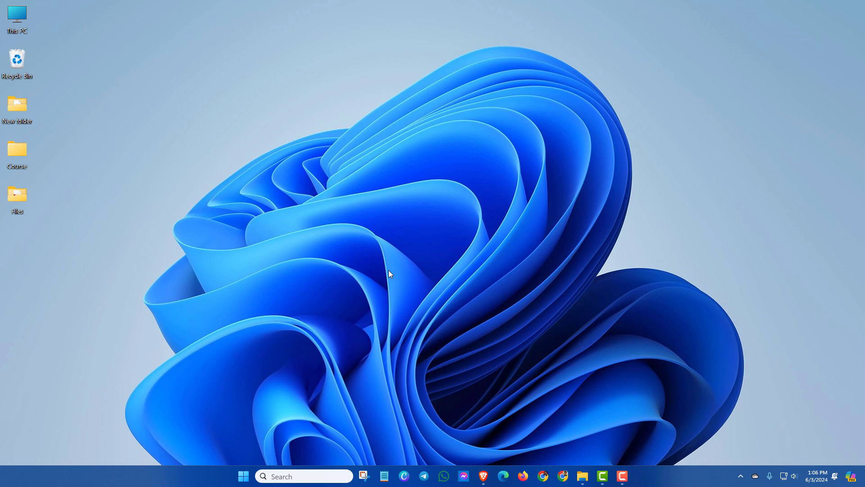
Step: Reopen Settings to Local Disk (C:) System & reserved, which now shows 9.78 GB virtual memory
{"action": "right_click", "coordinate": [243, 475]}
{"action": "left_click", "coordinate": [221, 370]}
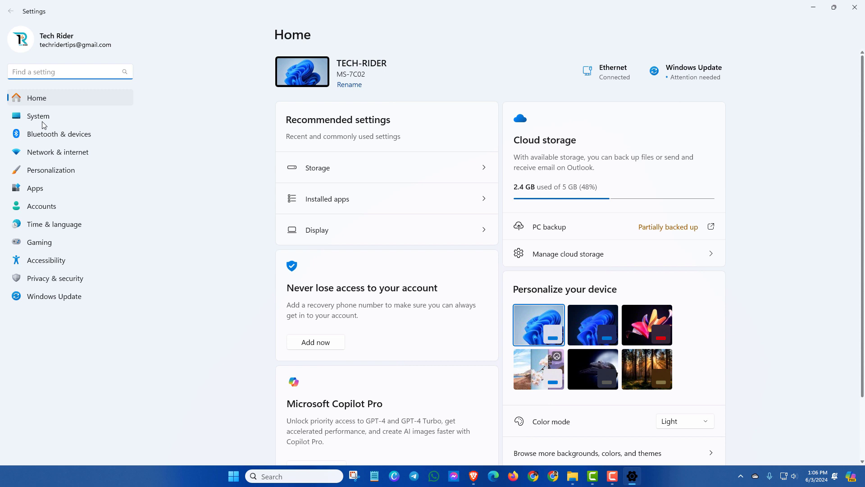
{"action": "left_click", "coordinate": [42, 119]}
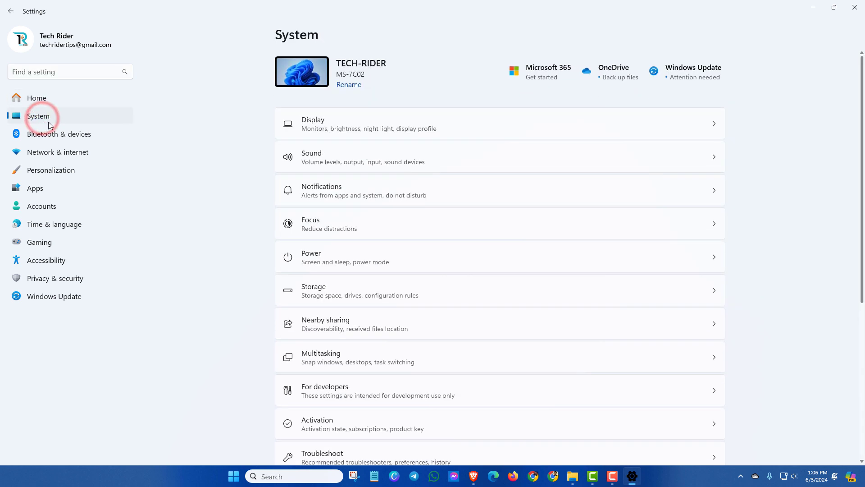
{"action": "left_click", "coordinate": [306, 296]}
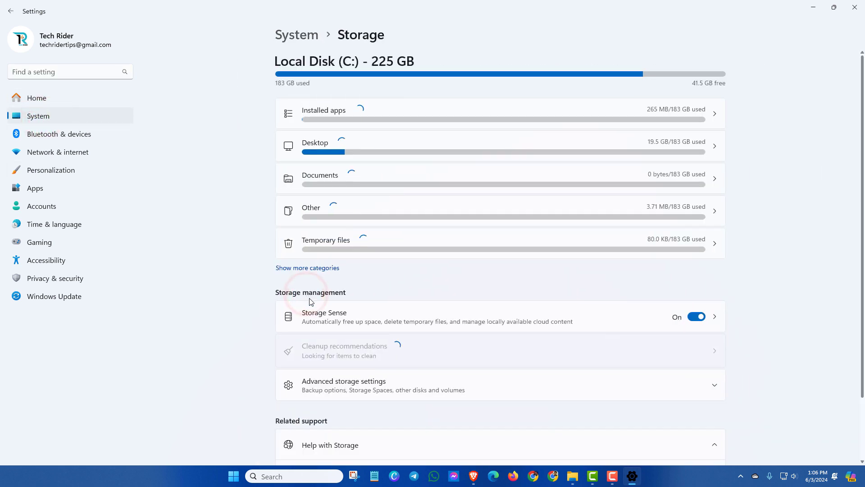
{"action": "left_click", "coordinate": [326, 384]}
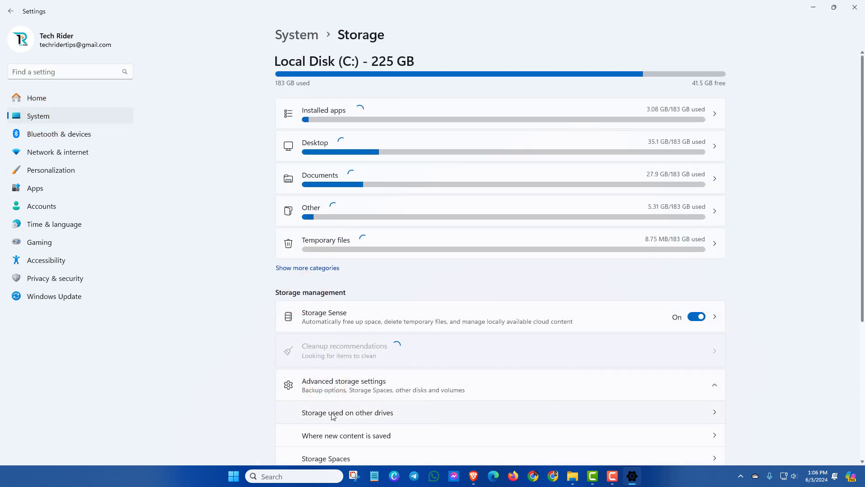
{"action": "left_click", "coordinate": [331, 413]}
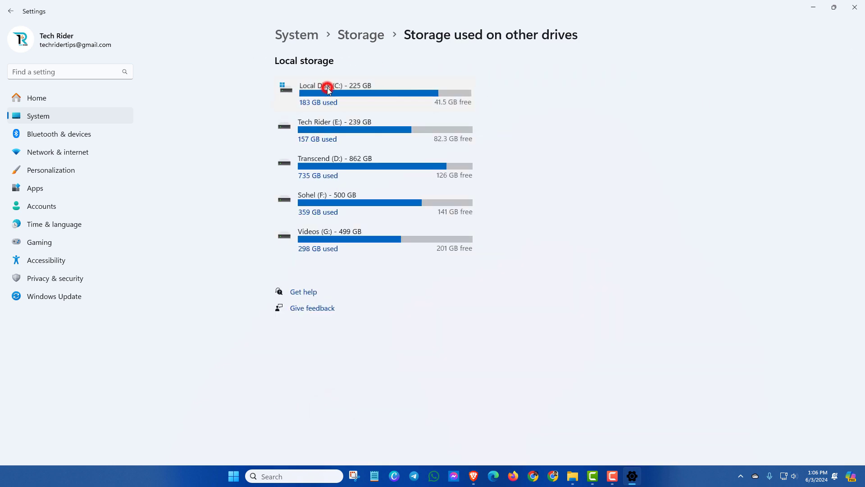
{"action": "left_click", "coordinate": [329, 86]}
{"action": "left_click", "coordinate": [317, 233]}
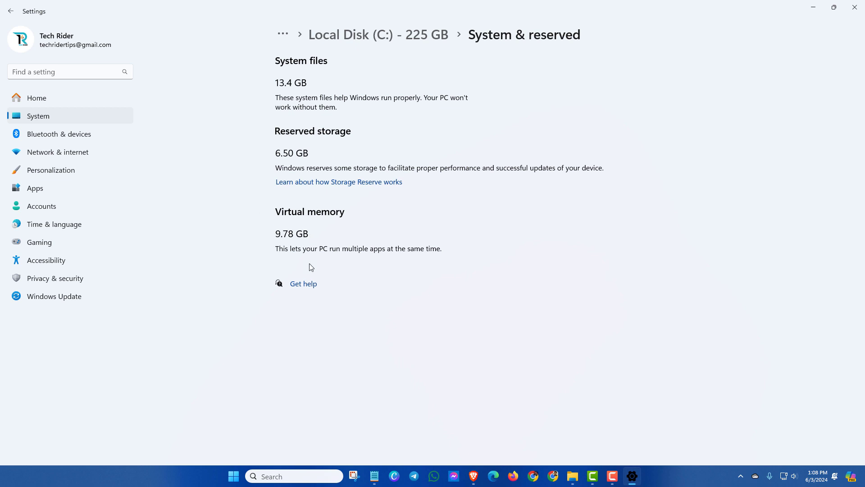
{"action": "left_click", "coordinate": [374, 476]}
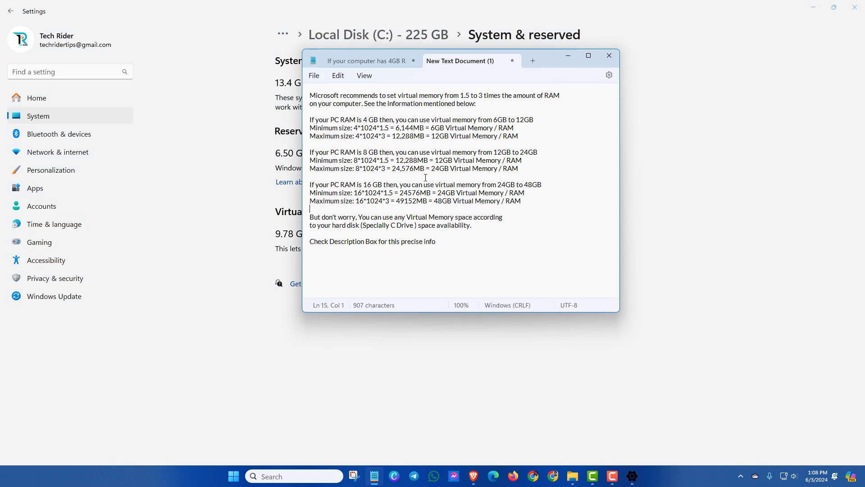